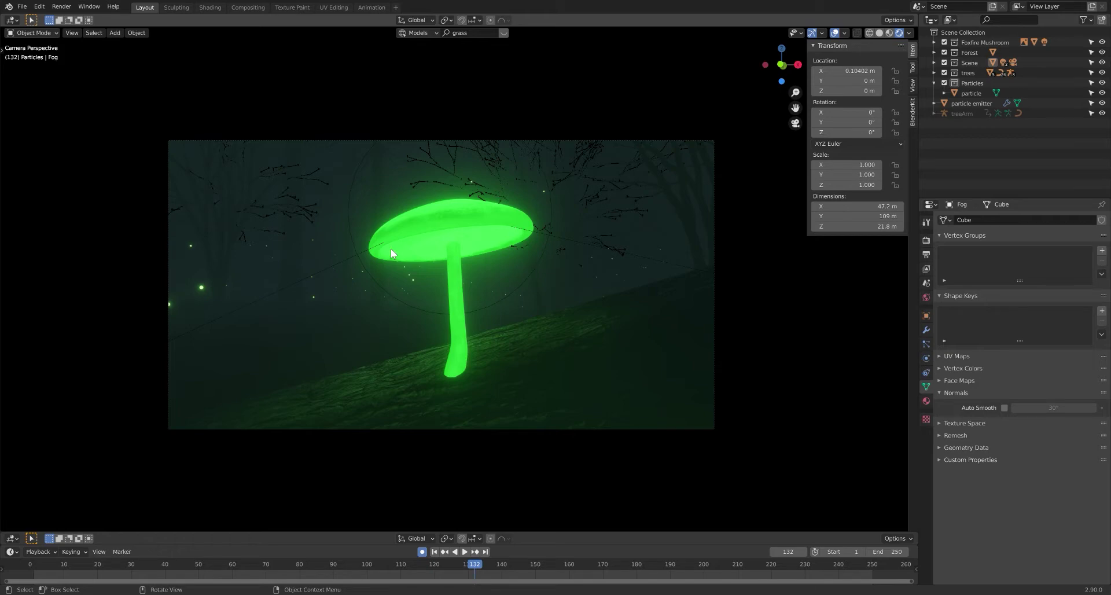
# Expand the Foxfire Mushroom collection, select The Mushroom.png reference image, and open the Outliner display modes
pyautogui.scroll(1, 446, 277)
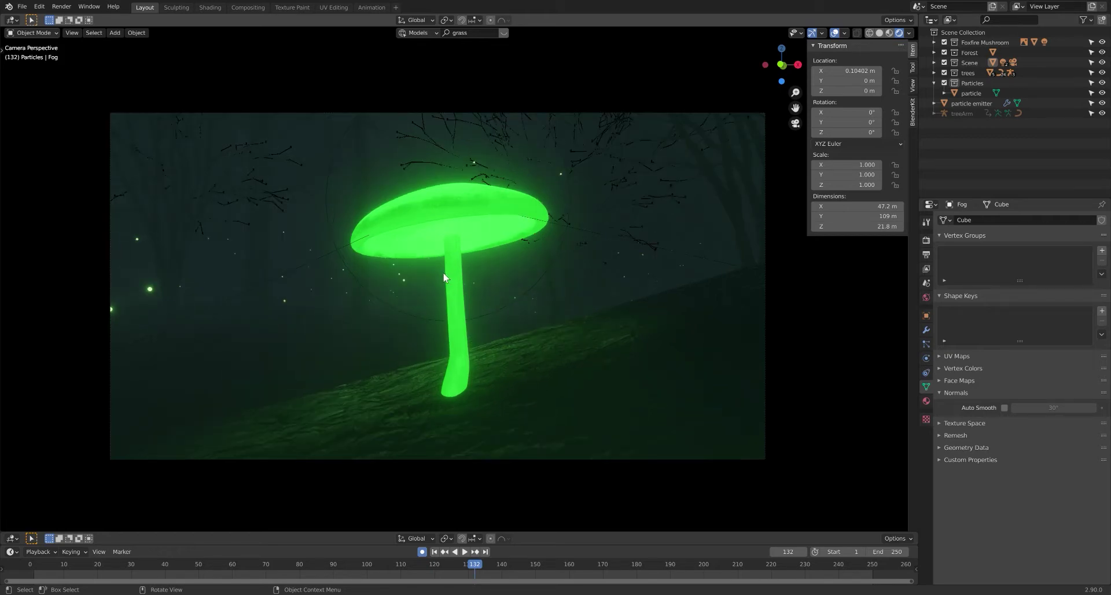
pyautogui.scroll(1, 444, 283)
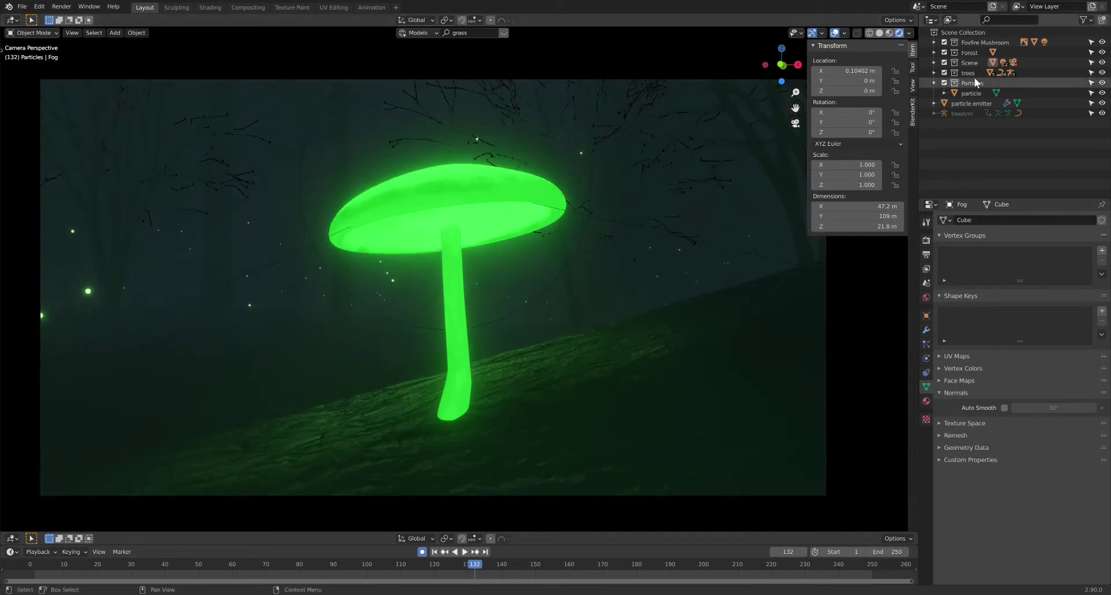
pyautogui.click(933, 42)
pyautogui.click(963, 61)
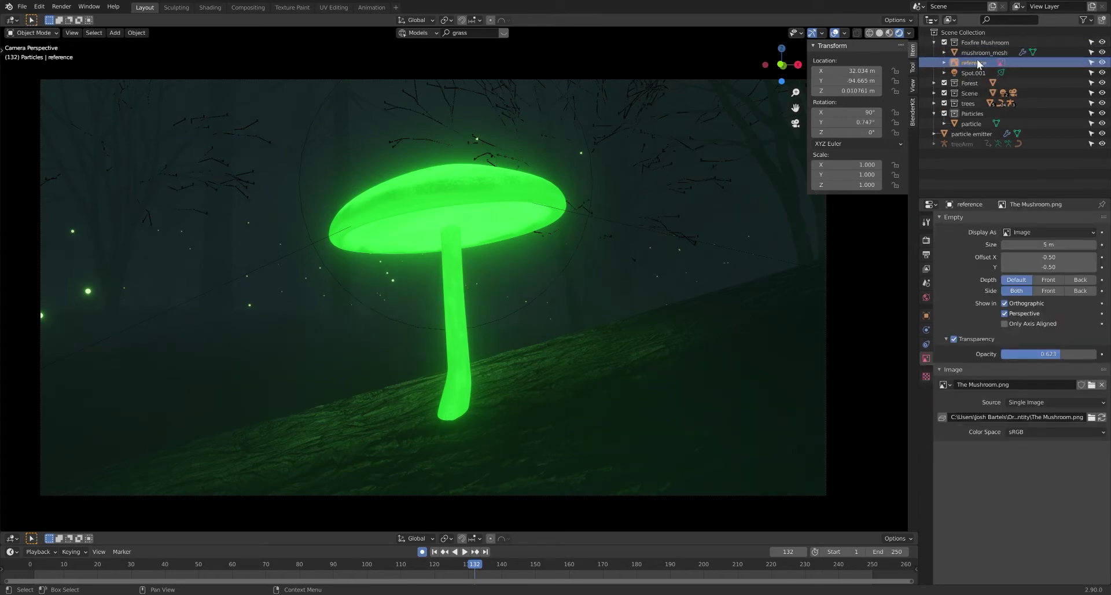
pyautogui.click(949, 19)
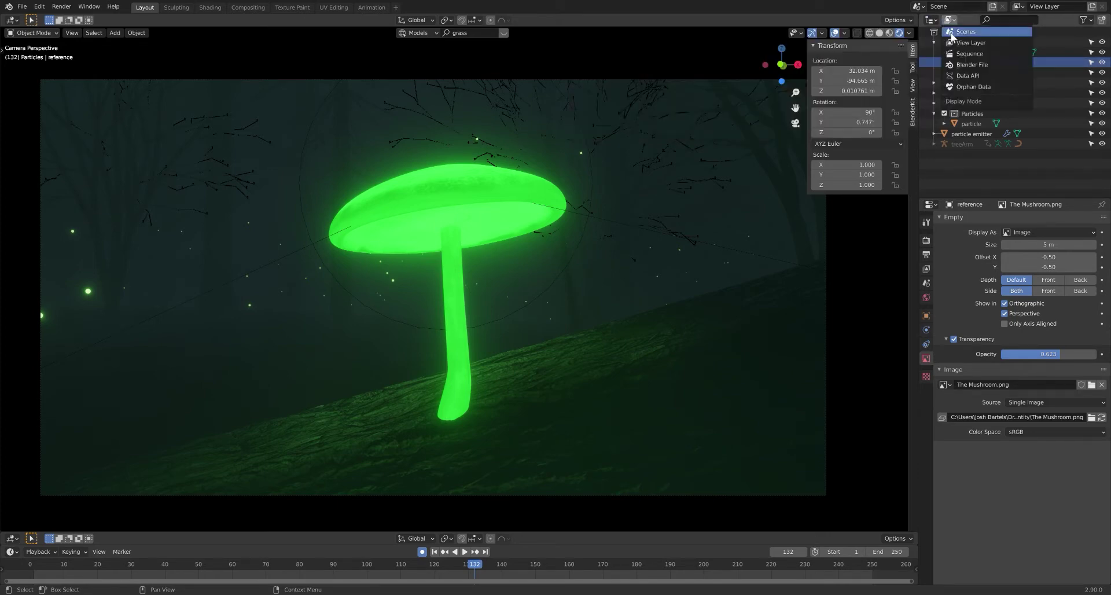
# Turn the Outliner into an Image Editor showing The Mushroom.png, scrolled to fit
pyautogui.click(932, 20)
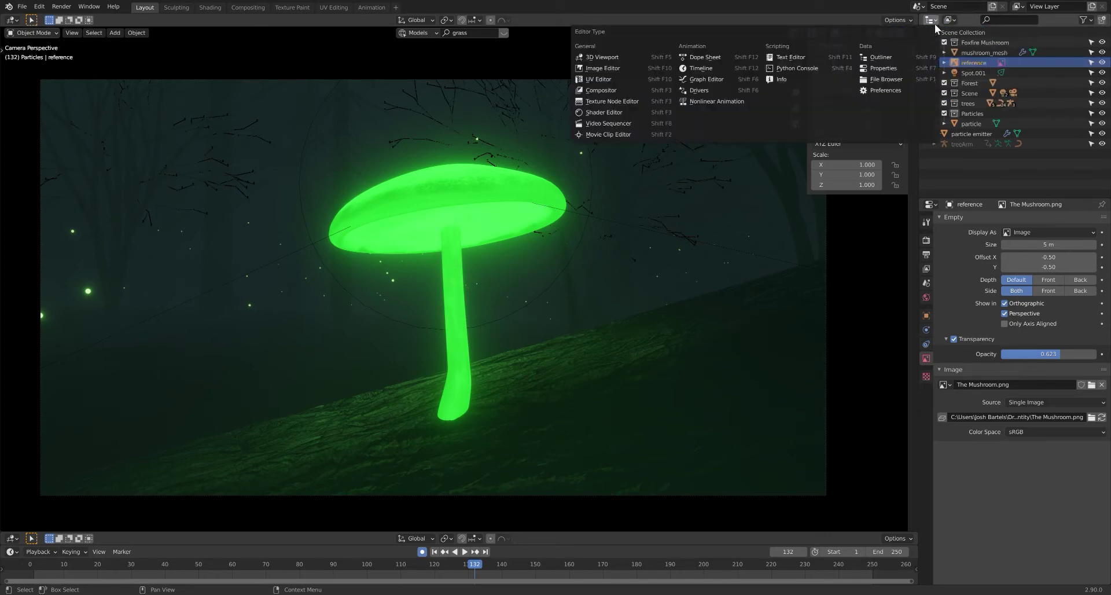
pyautogui.click(649, 68)
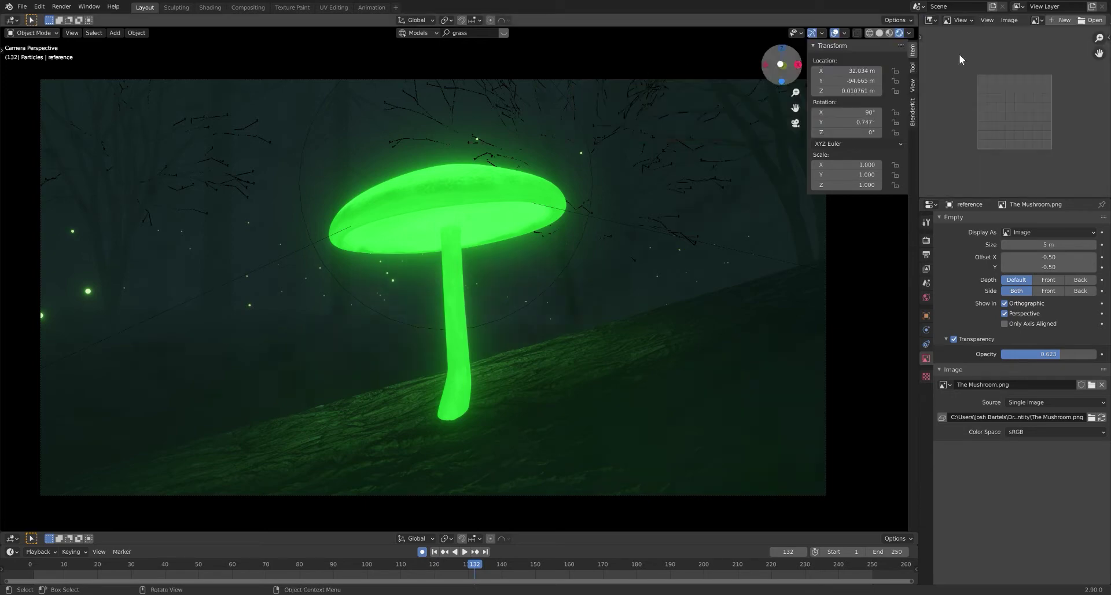
pyautogui.click(1035, 20)
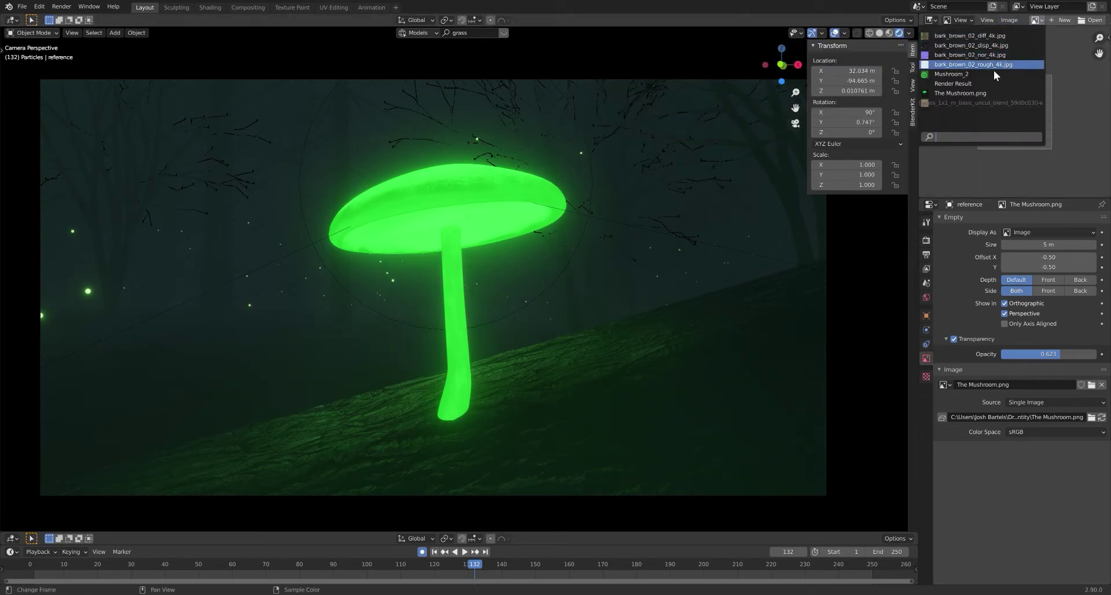
pyautogui.click(961, 94)
pyautogui.scroll(-3, 960, 164)
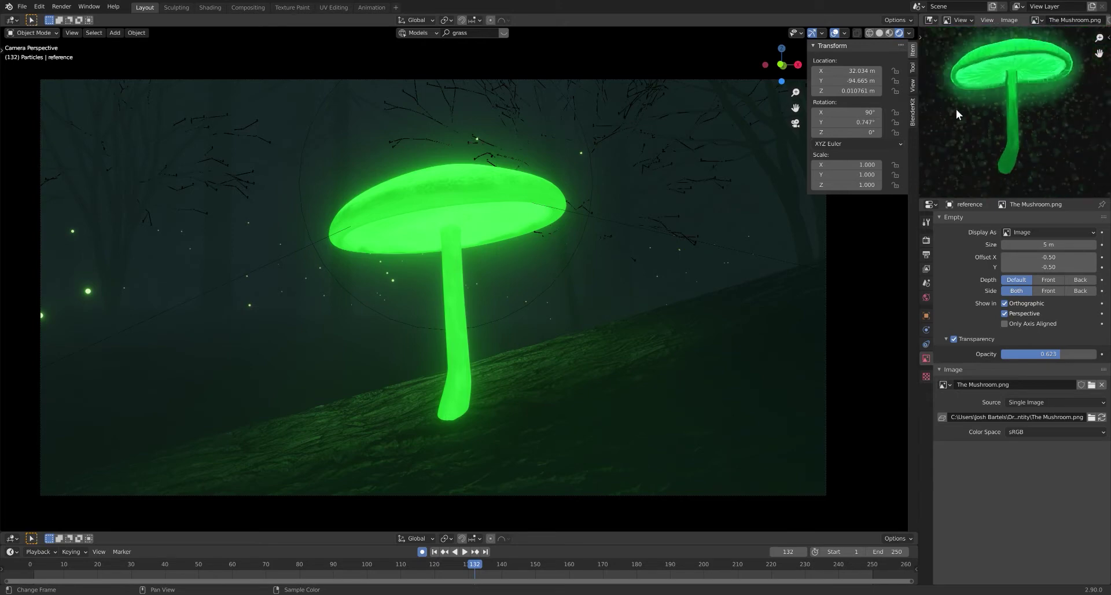
pyautogui.scroll(1, 1007, 117)
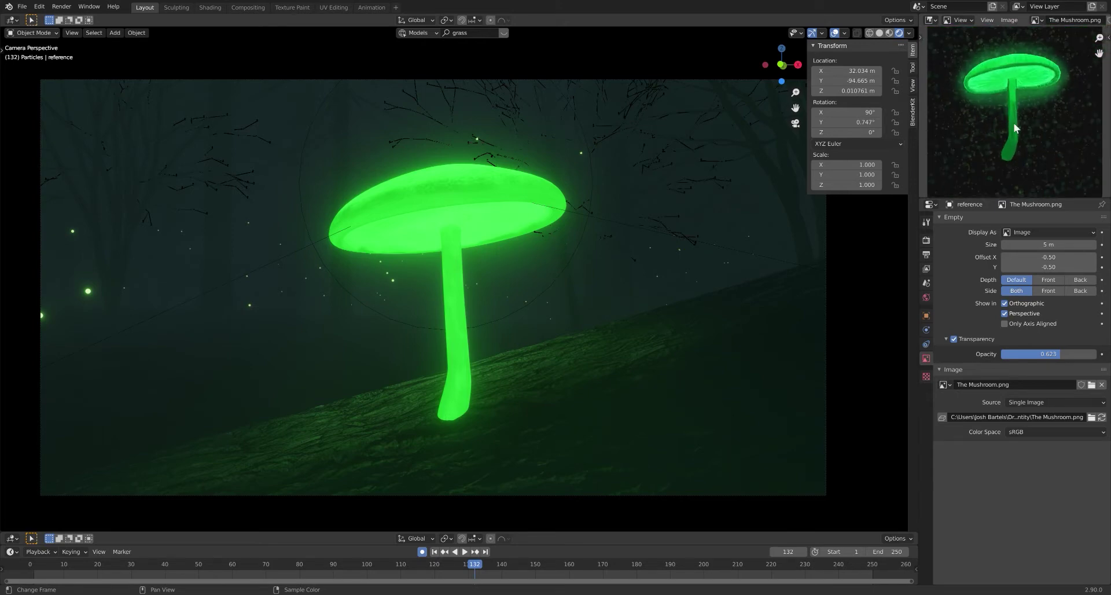
pyautogui.scroll(-1, 990, 120)
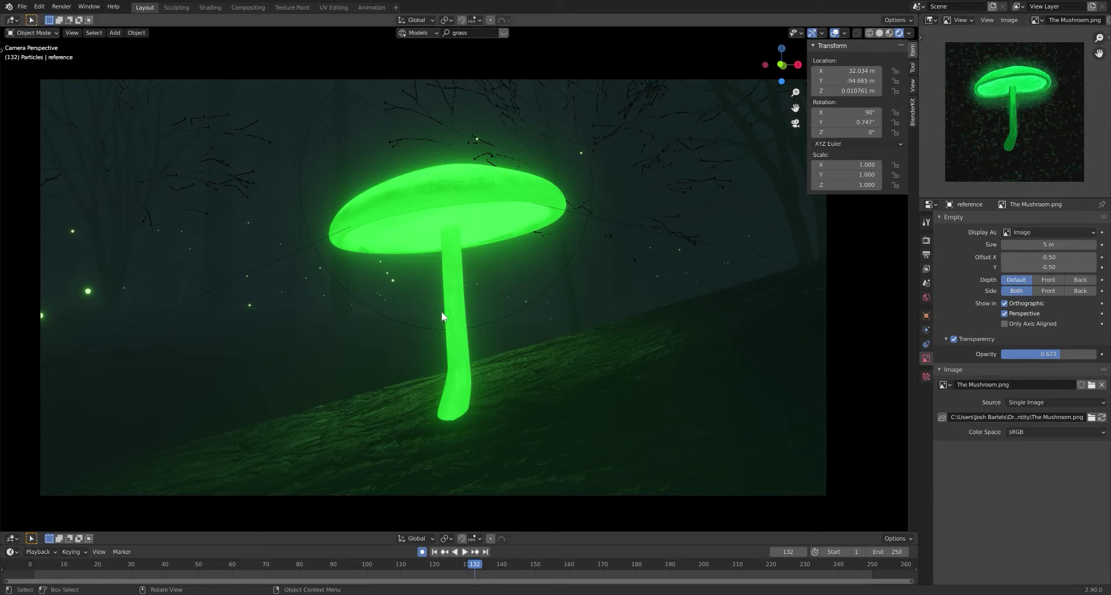
pyautogui.scroll(-3, 444, 285)
# Play the animation from frame 1 and stop it at frame 61
pyautogui.scroll(1, 444, 286)
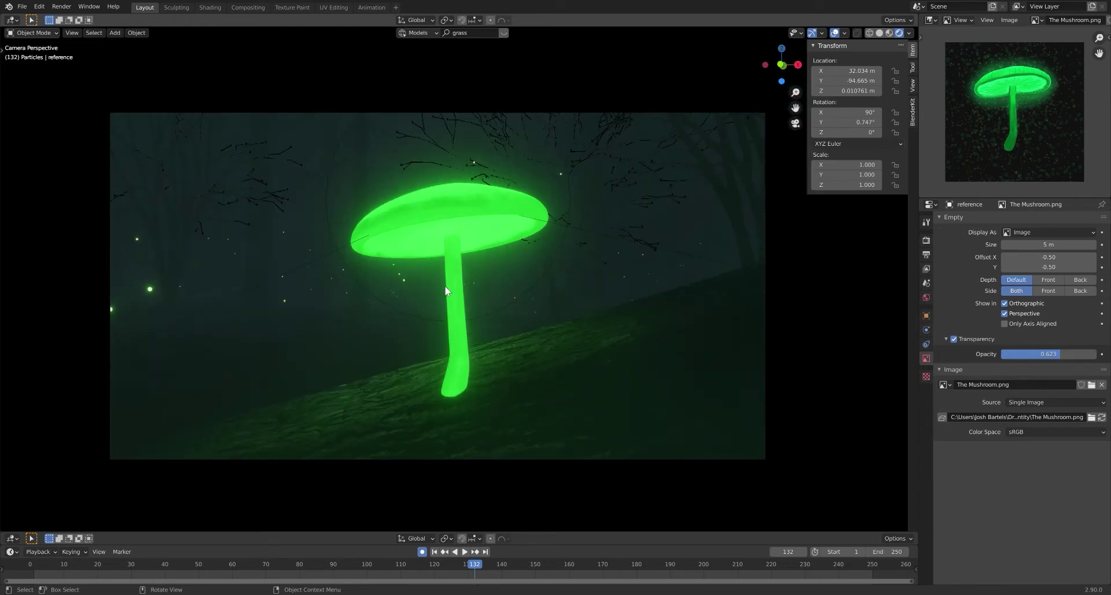
pyautogui.click(34, 562)
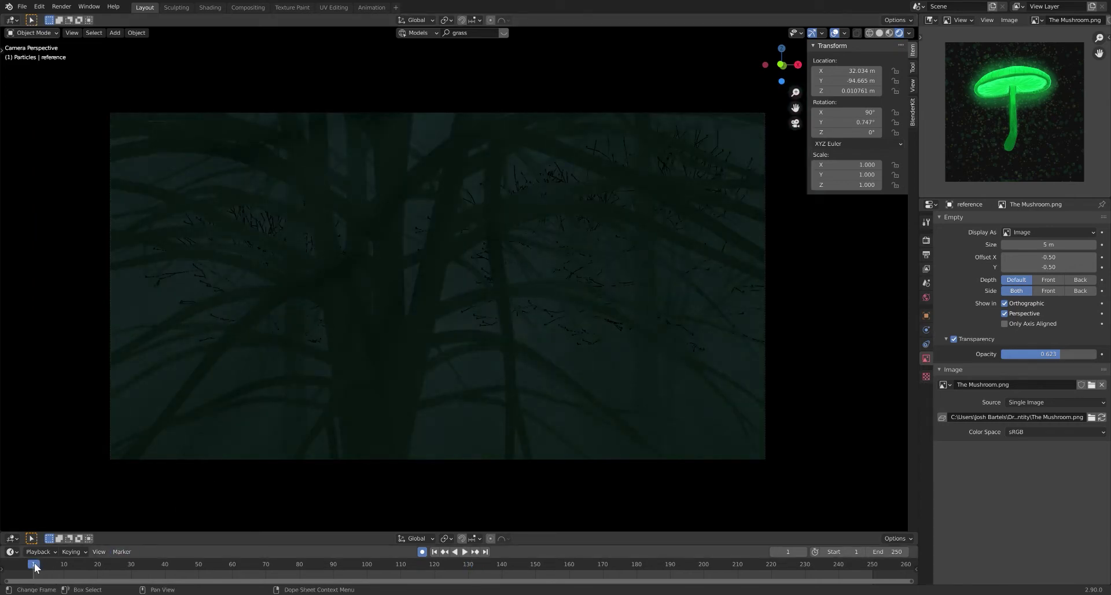
pyautogui.press('space')
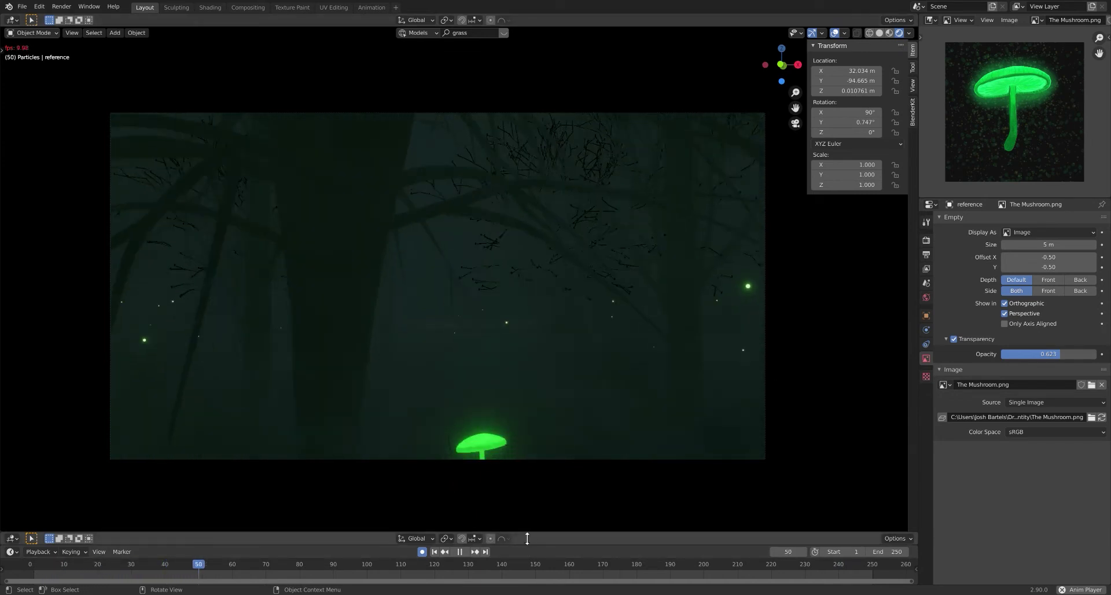
pyautogui.press('space')
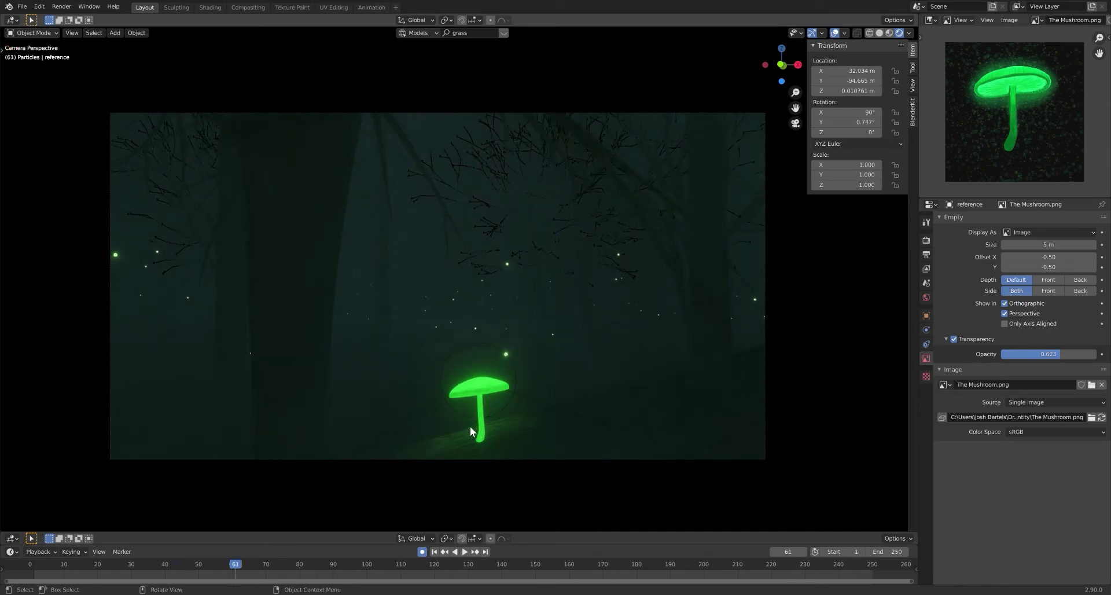
# Visit the Shading and Sculpting workspaces, return to Layout, and enlarge the upper 3D viewport
pyautogui.click(198, 10)
pyautogui.click(177, 7)
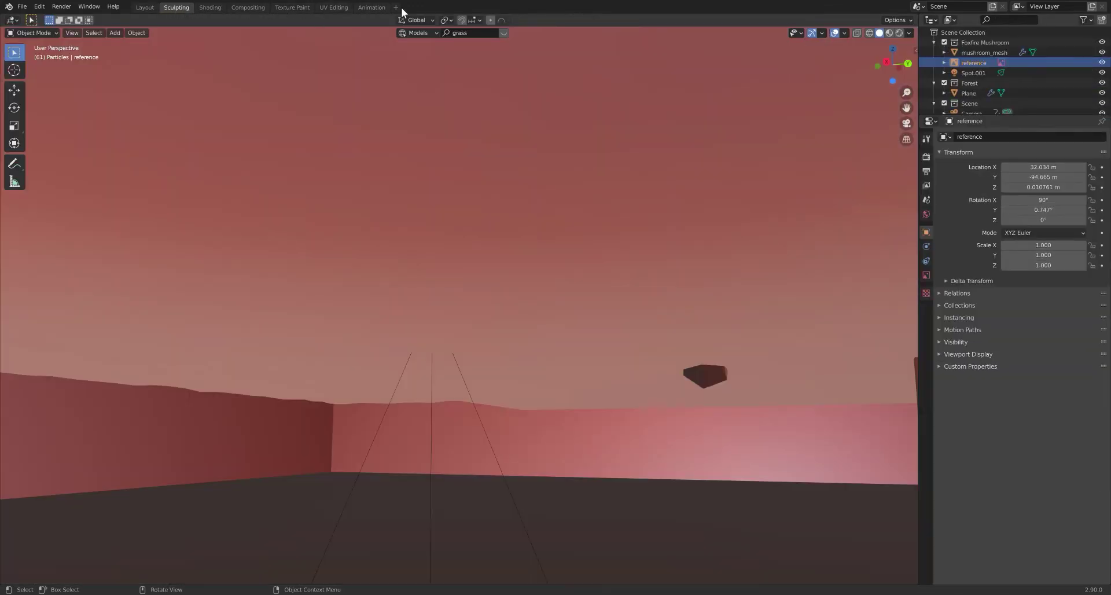
pyautogui.click(146, 8)
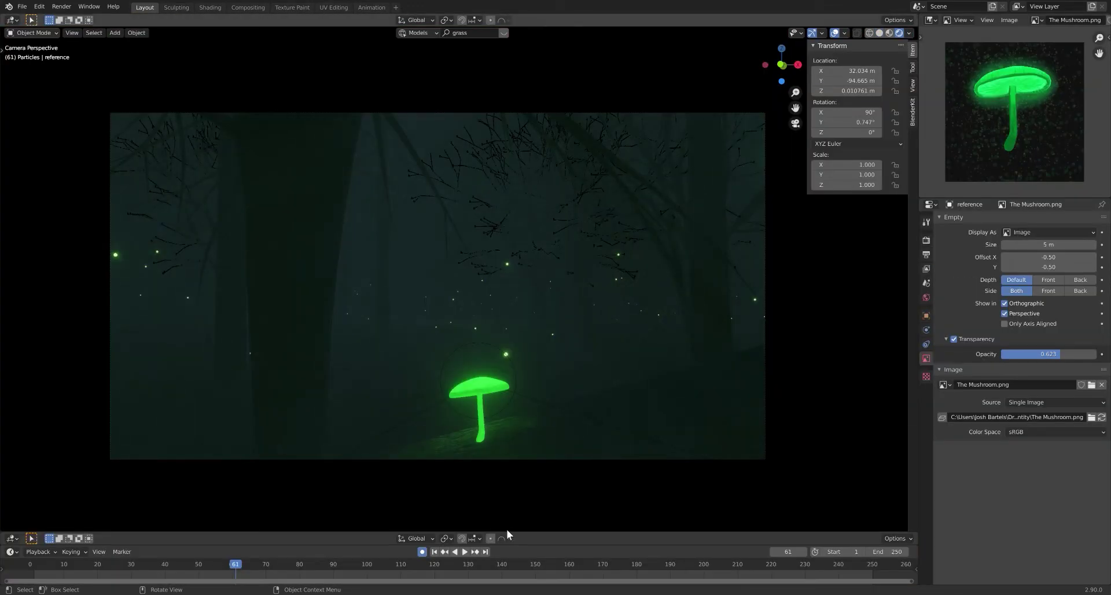
pyautogui.moveTo(506, 528); pyautogui.dragTo(497, 55)
# Hide the Fog box and view the terrain and tree cluster from a low angle
pyautogui.moveTo(439, 174); pyautogui.dragTo(497, 311, button='middle')
pyautogui.click(605, 346)
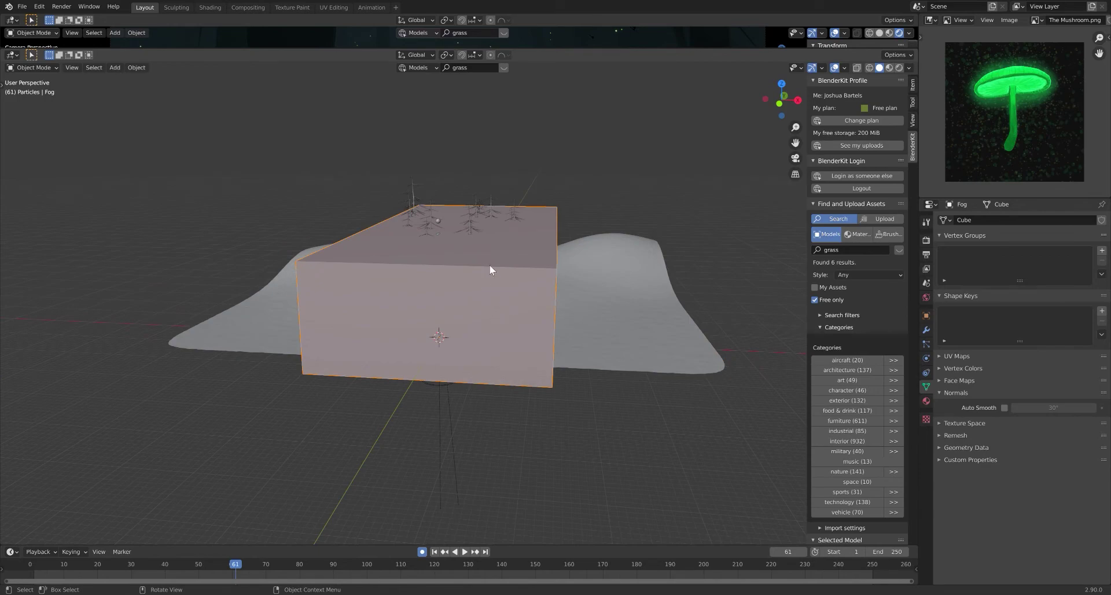
pyautogui.press('h')
pyautogui.moveTo(446, 259); pyautogui.dragTo(422, 308, button='middle')
pyautogui.scroll(8, 422, 308)
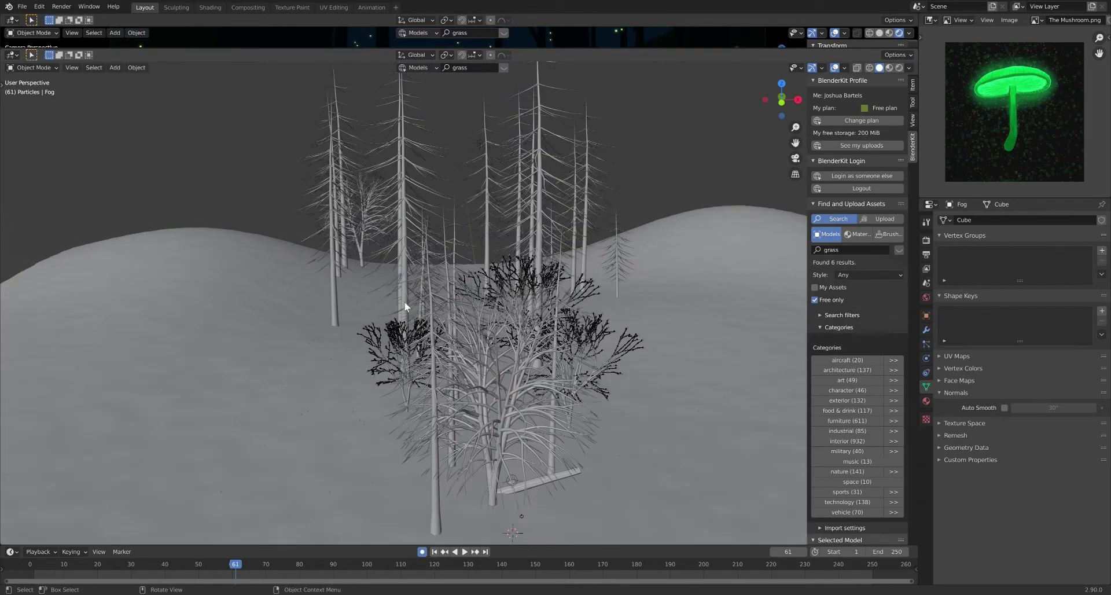
pyautogui.moveTo(284, 199); pyautogui.dragTo(366, 332, button='middle')
# Look through the scene camera in Material Preview, framed close on the glowing mushroom and log
pyautogui.press('KP_0')
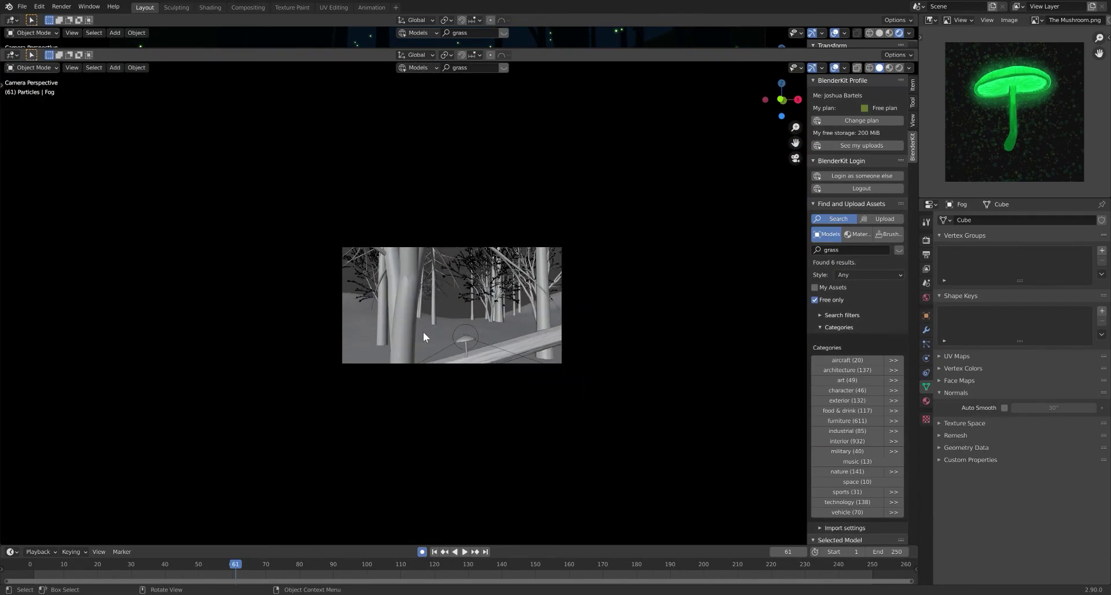
pyautogui.moveTo(422, 331); pyautogui.dragTo(374, 345, button='middle')
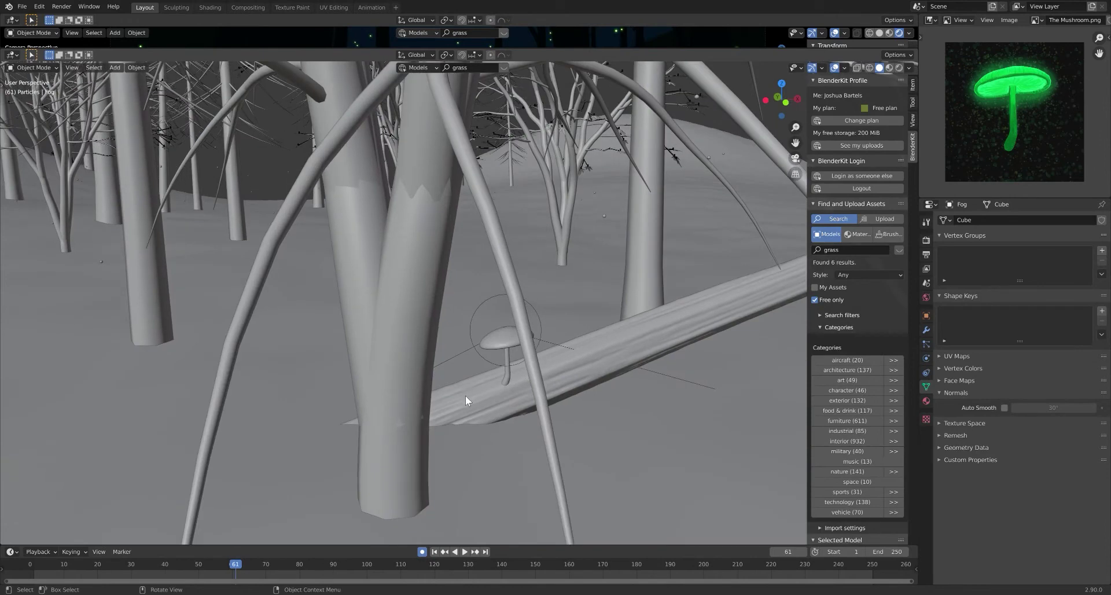
pyautogui.press('z')
pyautogui.click(555, 416)
pyautogui.moveTo(554, 416); pyautogui.dragTo(539, 359, button='middle')
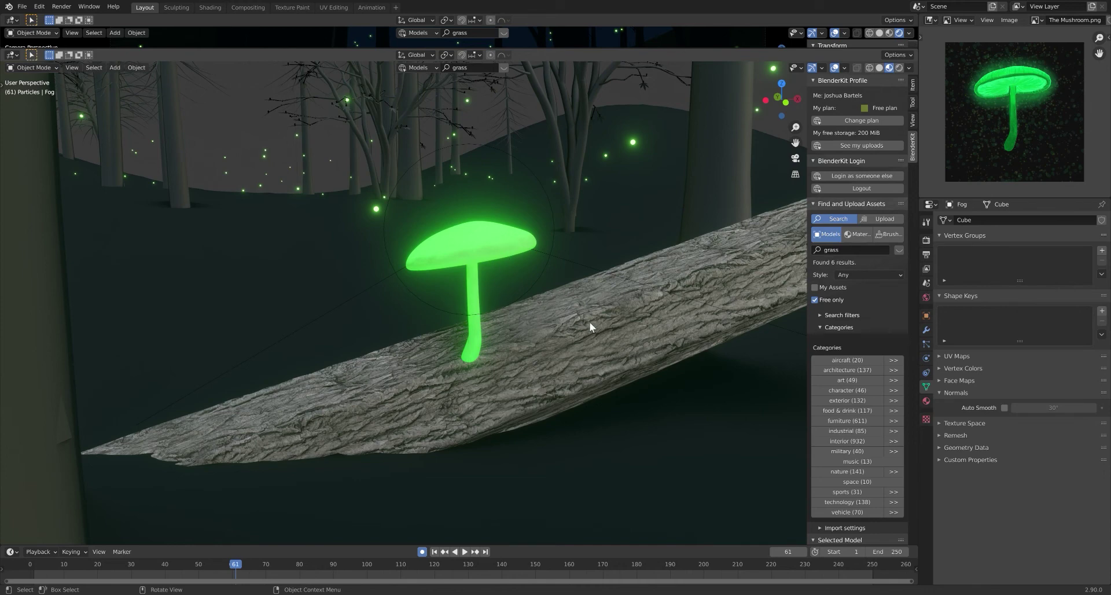
pyautogui.moveTo(589, 322)
pyautogui.keyDown('shift'); pyautogui.mouseDown(button='middle')
pyautogui.moveTo(518, 312)
pyautogui.moveTo(592, 336)
pyautogui.mouseUp(button='middle'); pyautogui.keyUp('shift')
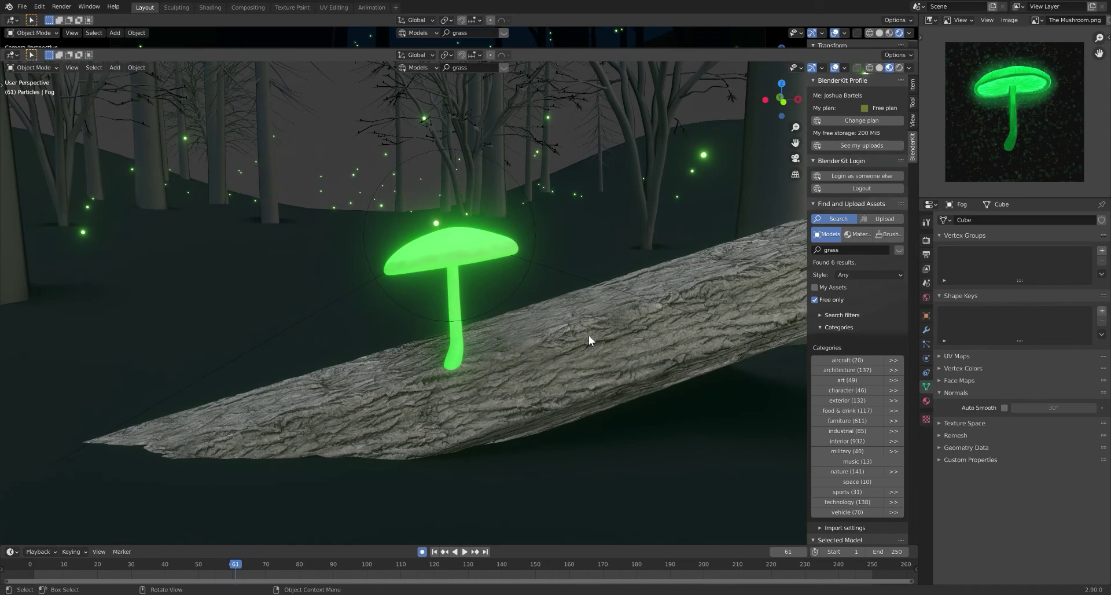
# Pan across the glowing green mushroom on the log as the render refines
pyautogui.keyDown('shift'); pyautogui.moveTo(589, 335); pyautogui.dragTo(586, 297, button='middle'); pyautogui.keyUp('shift')
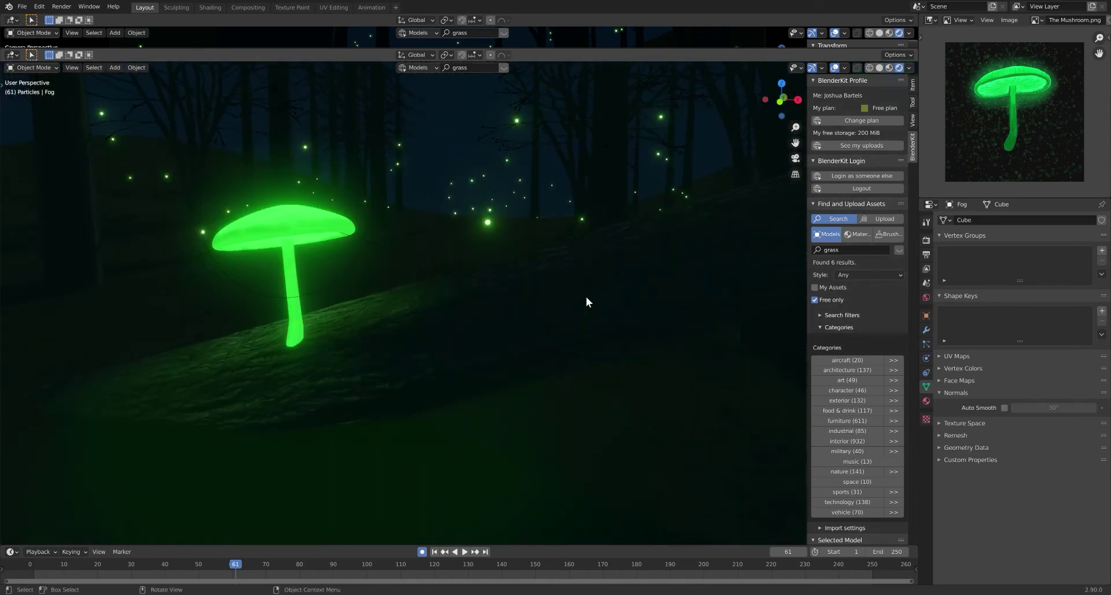
pyautogui.press('z')
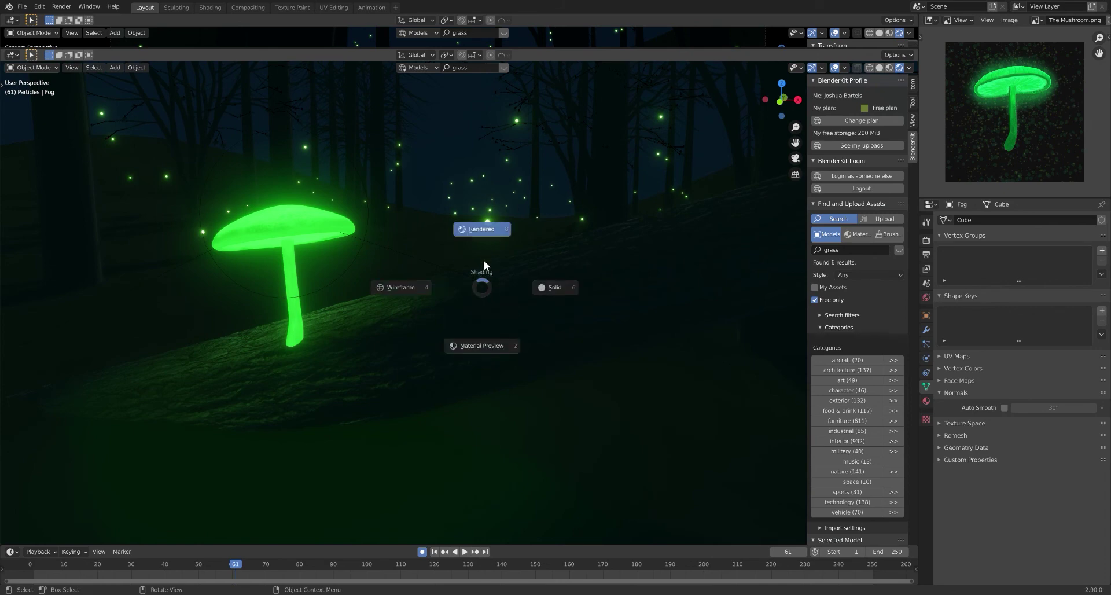
pyautogui.click(483, 259)
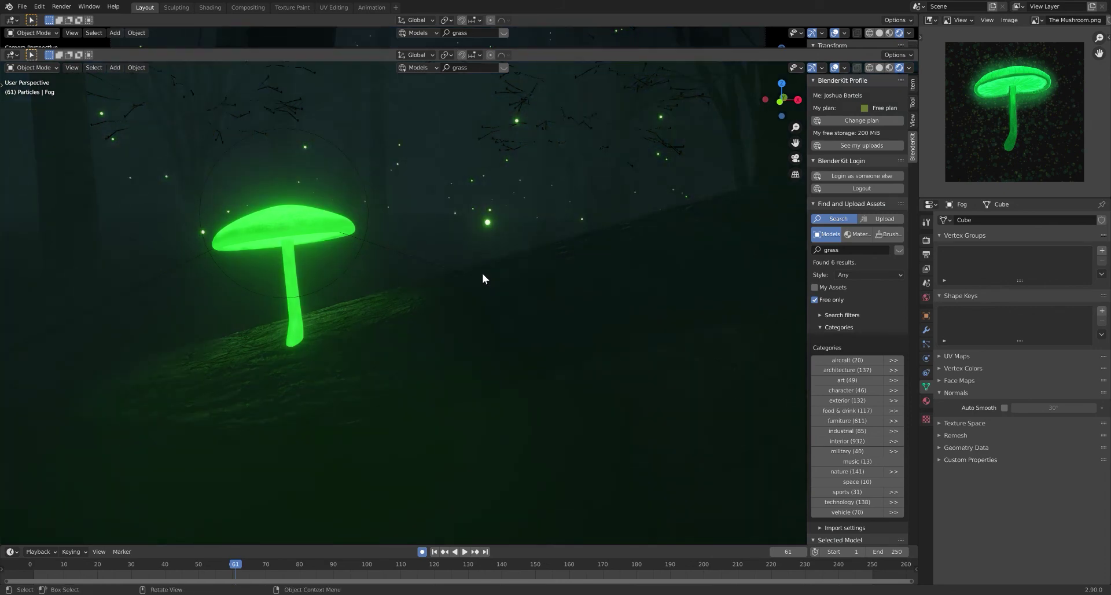
pyautogui.keyDown('alt'); pyautogui.middleClick(482, 273); pyautogui.keyUp('alt')
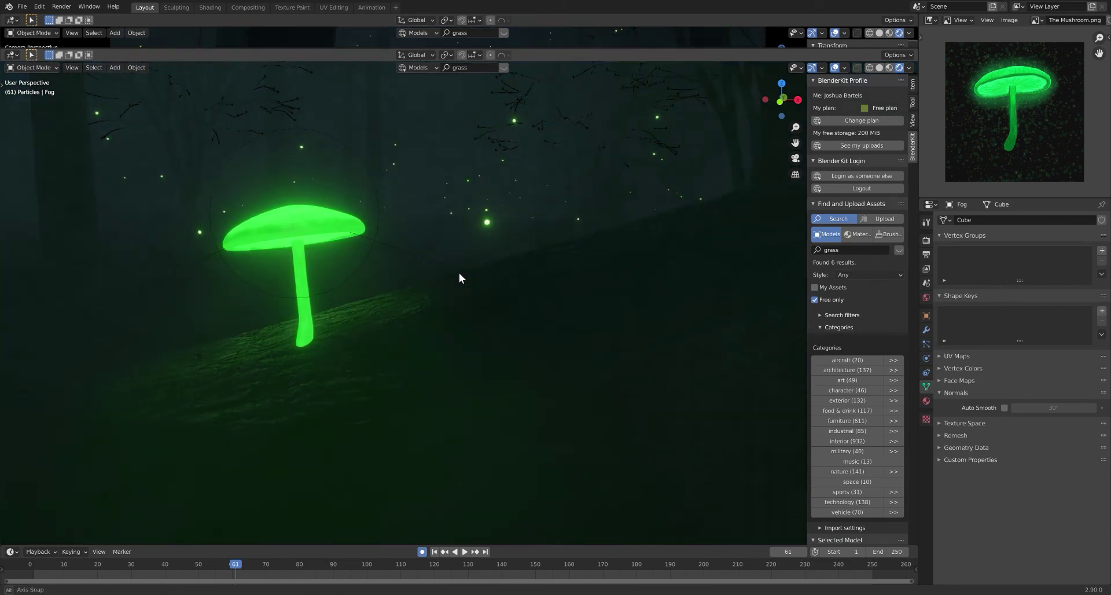
pyautogui.moveTo(480, 285); pyautogui.dragTo(315, 298, button='middle')
pyautogui.moveTo(323, 332); pyautogui.dragTo(436, 148, button='middle')
pyautogui.scroll(4, 415, 304)
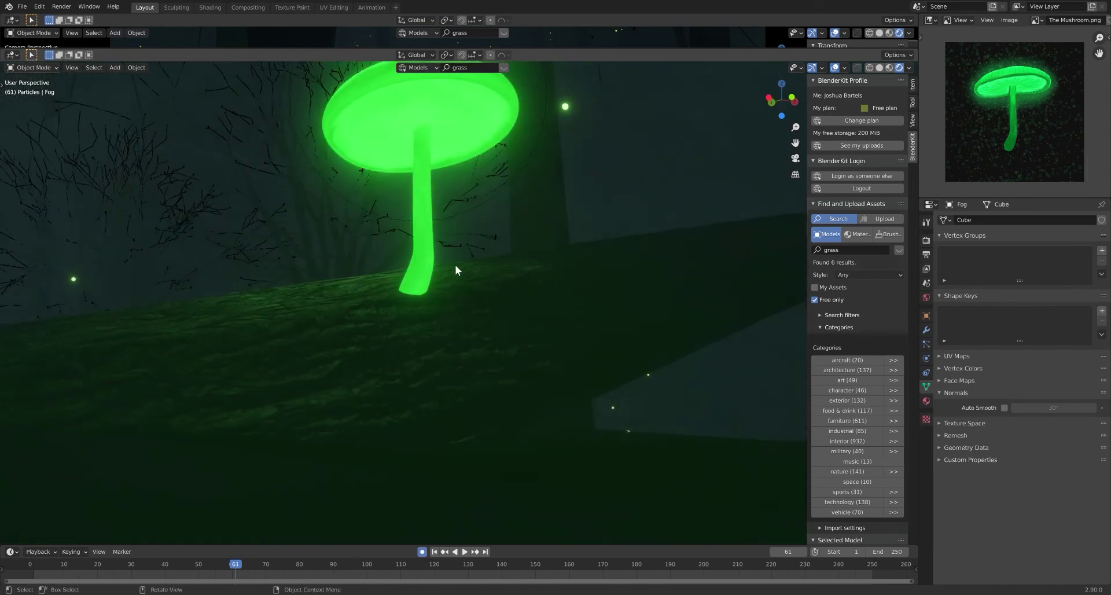
pyautogui.moveTo(455, 265); pyautogui.dragTo(459, 304, button='middle')
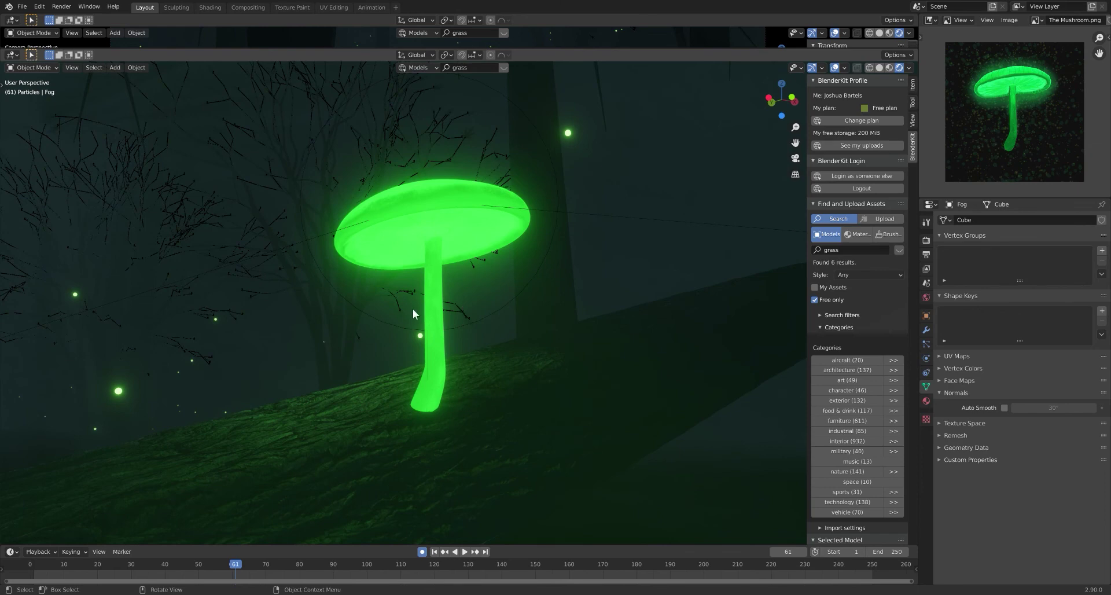
pyautogui.moveTo(322, 306); pyautogui.dragTo(386, 319, button='middle')
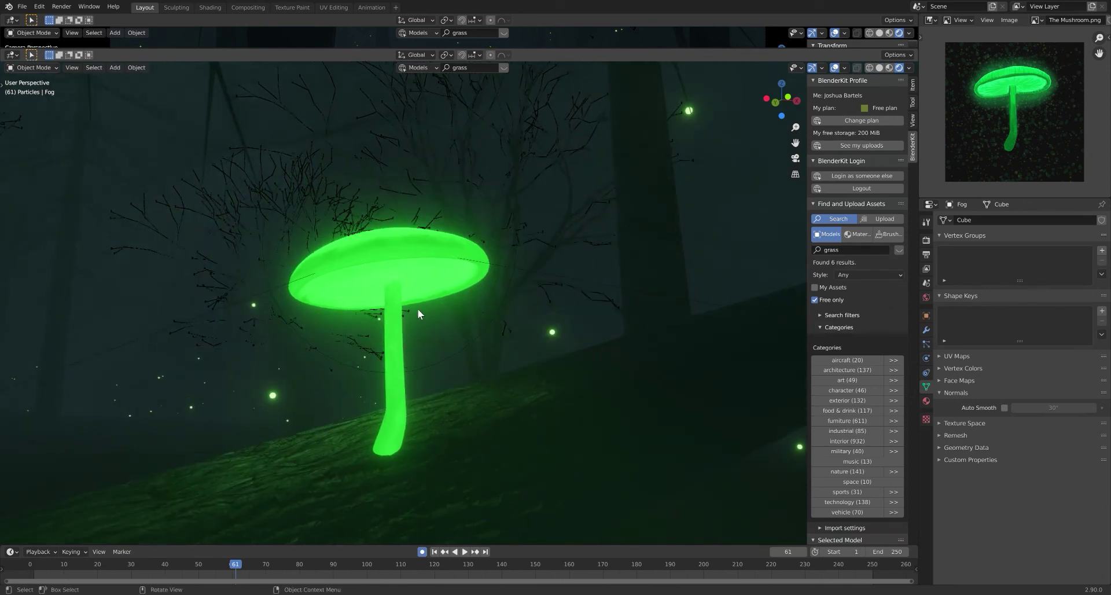
pyautogui.scroll(-4, 417, 306)
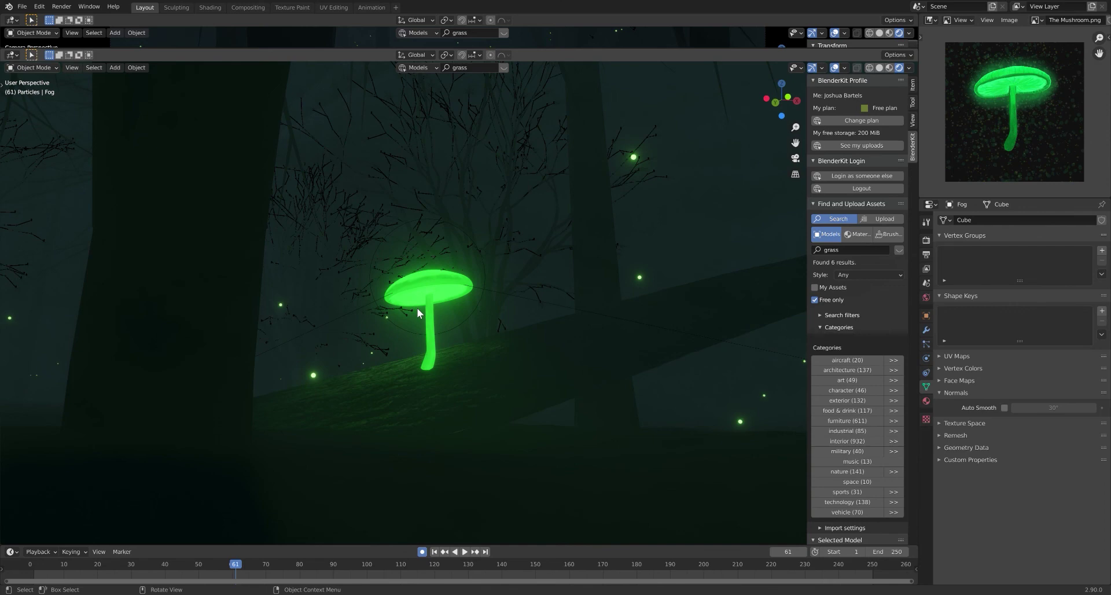